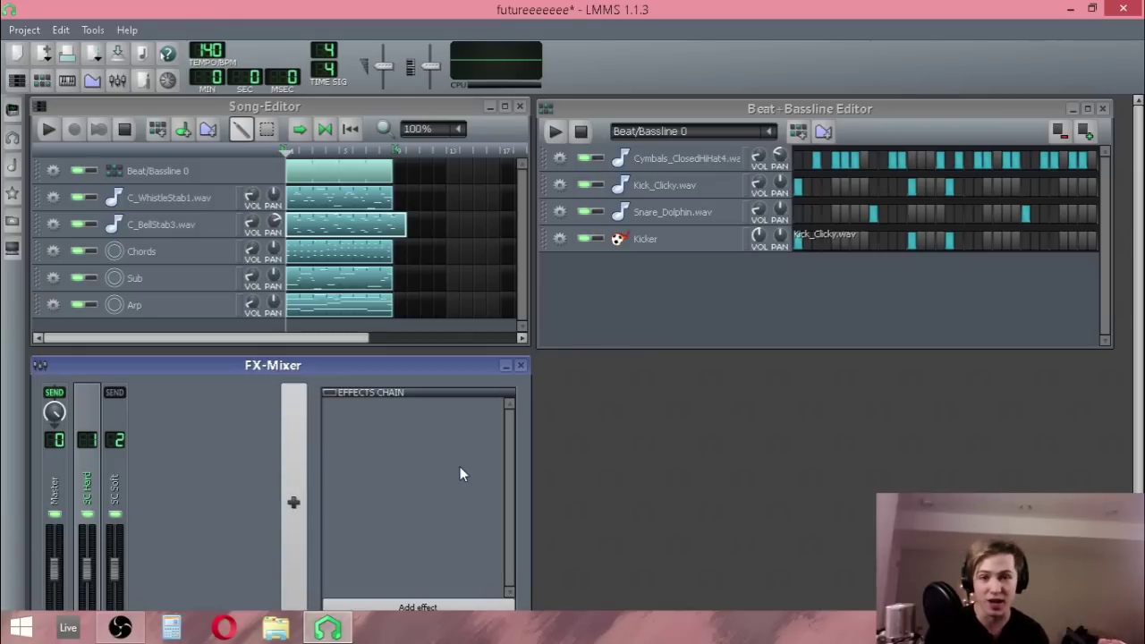
Close the FX-Mixer with F9, leaving the Song-Editor and Beat+Bassline Editor showing.
key(F9)
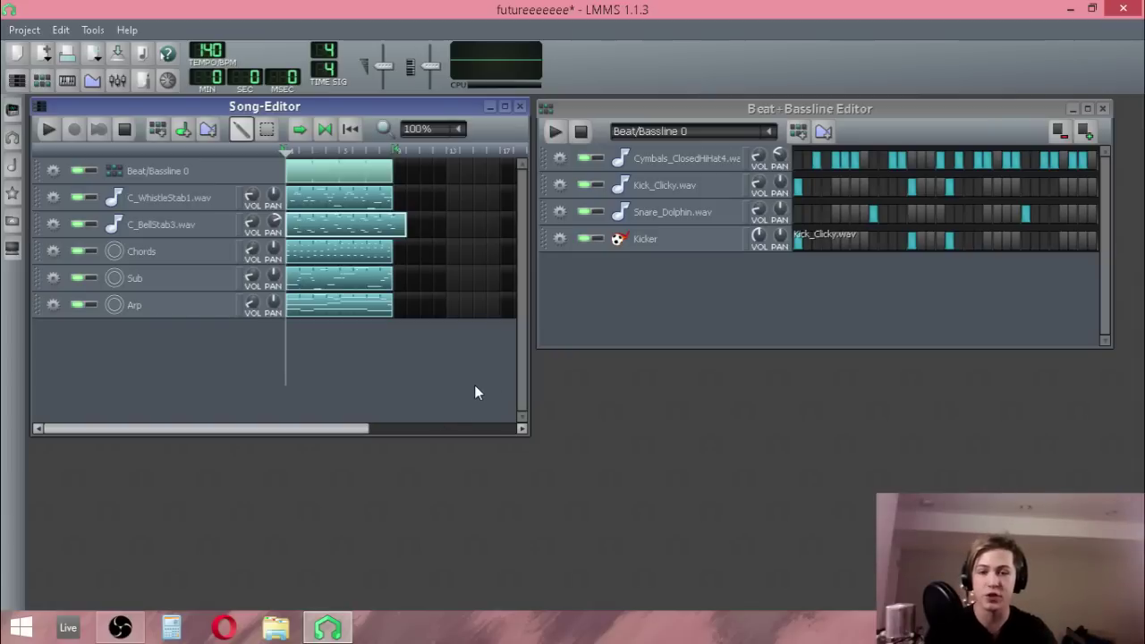
Solo Beat/Bassline 0, play and stop the drum beat, then take it off solo.
click(91, 170)
click(608, 293)
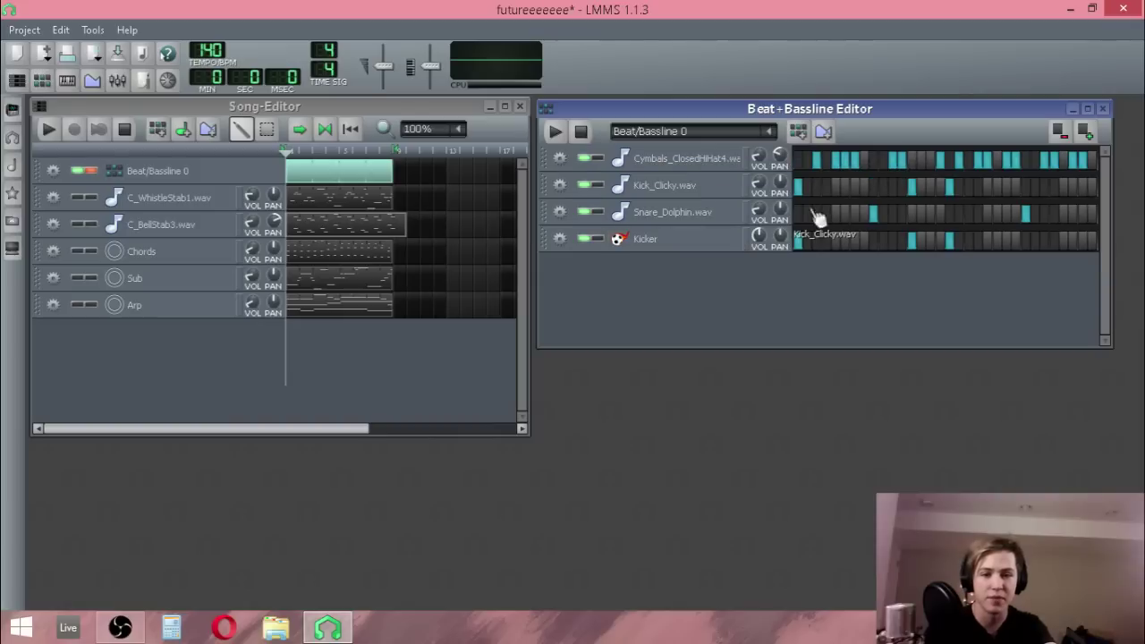
click(554, 130)
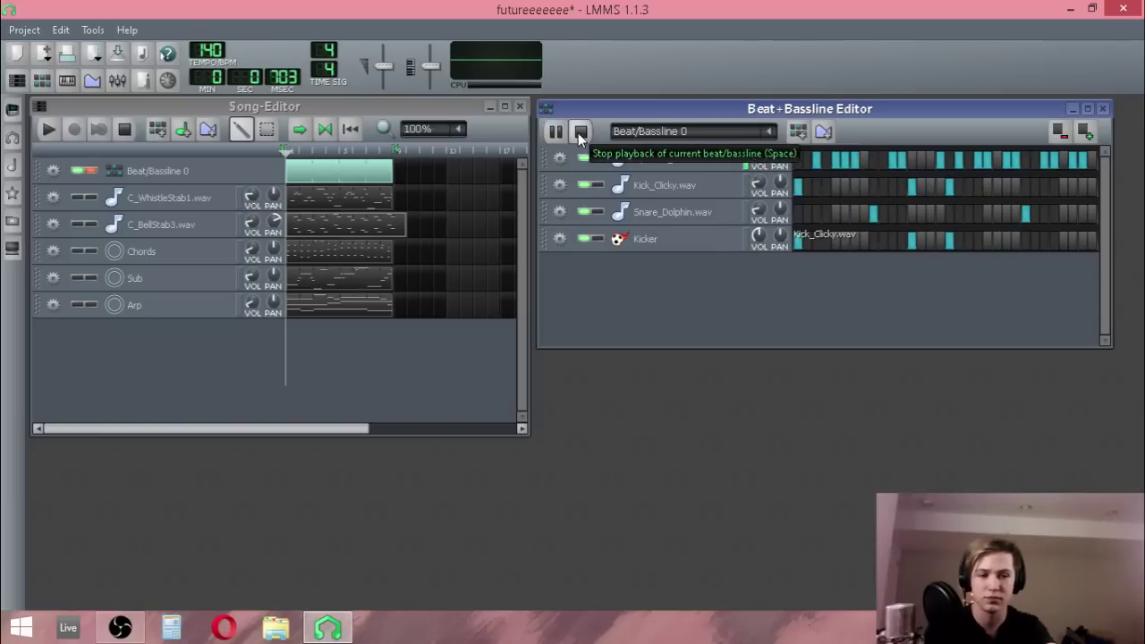
click(579, 132)
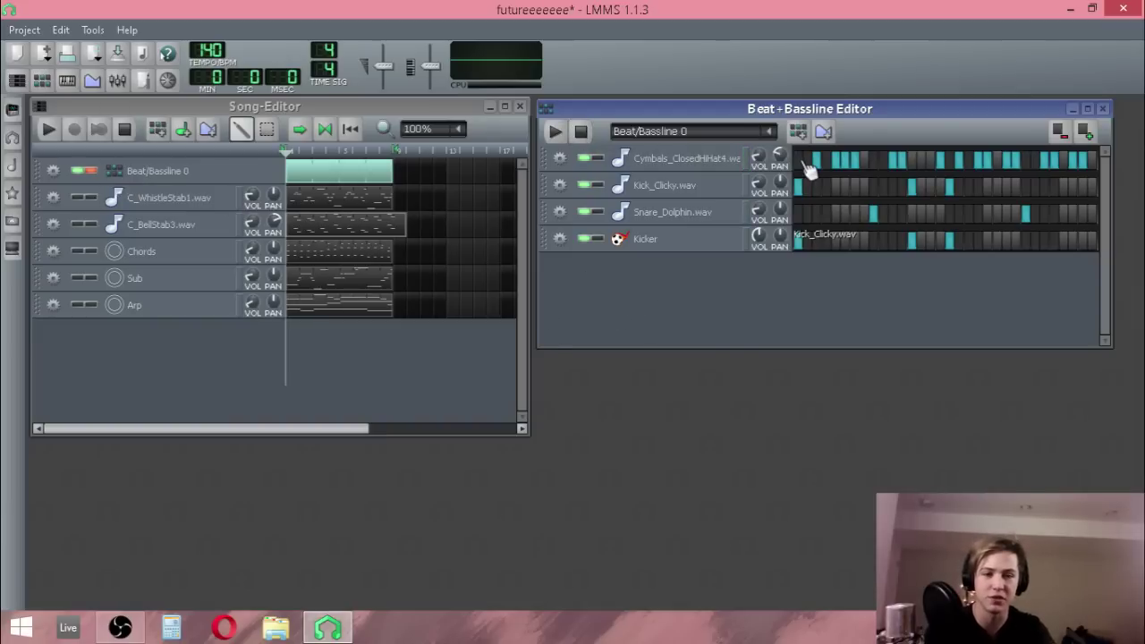
click(91, 170)
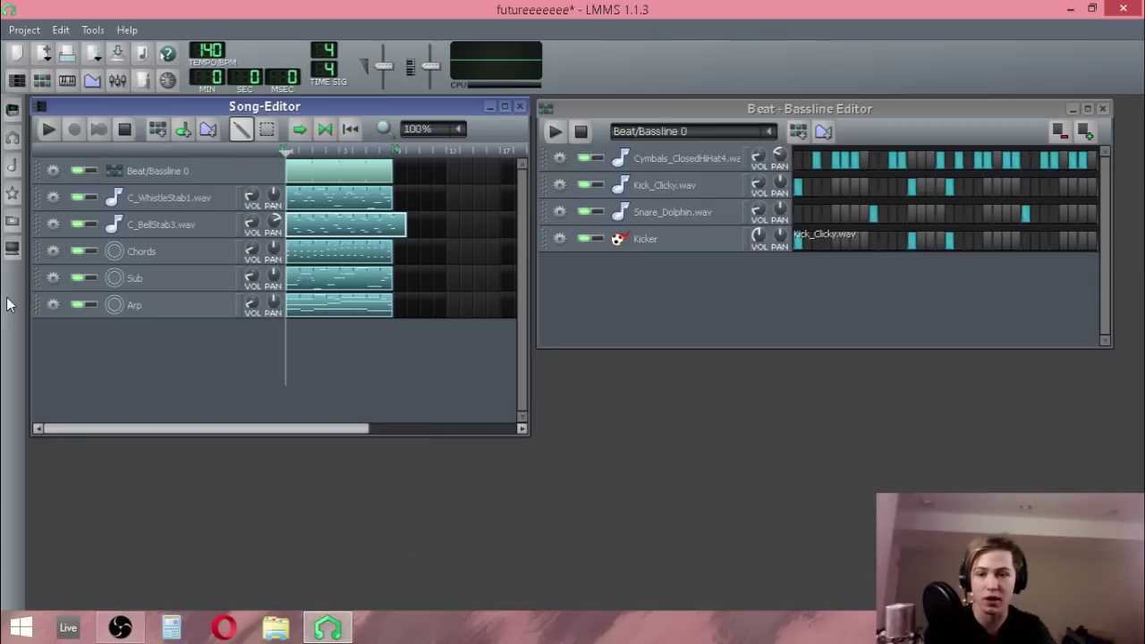
Solo C_WhistleStab1.wav, view its AudioFileProcessor sample, play and stop it, then close the window.
click(91, 197)
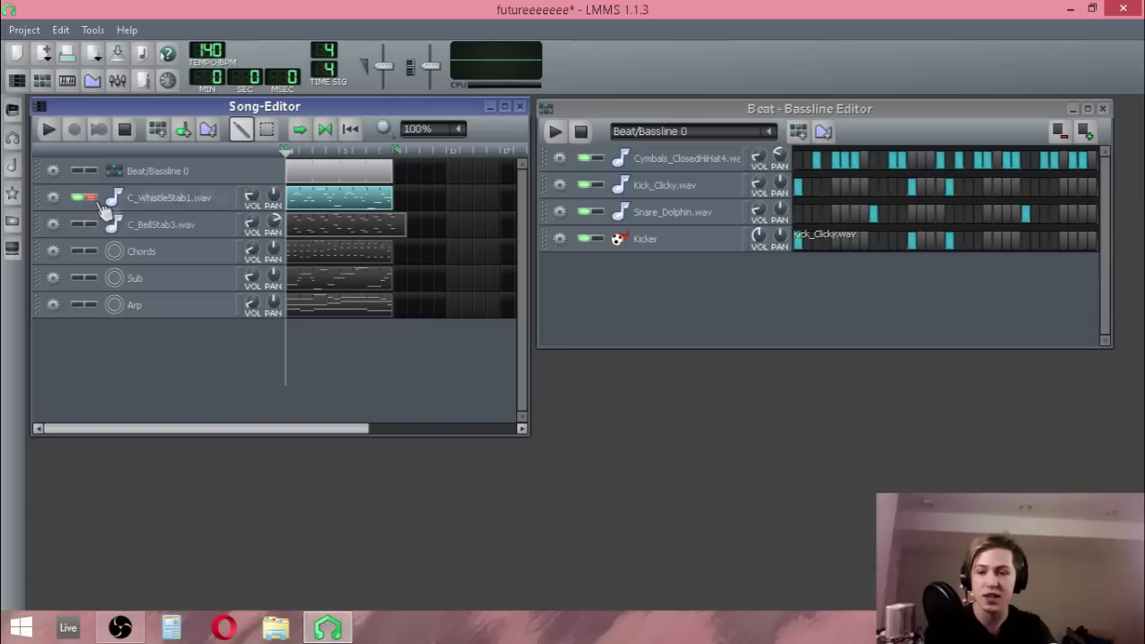
click(219, 202)
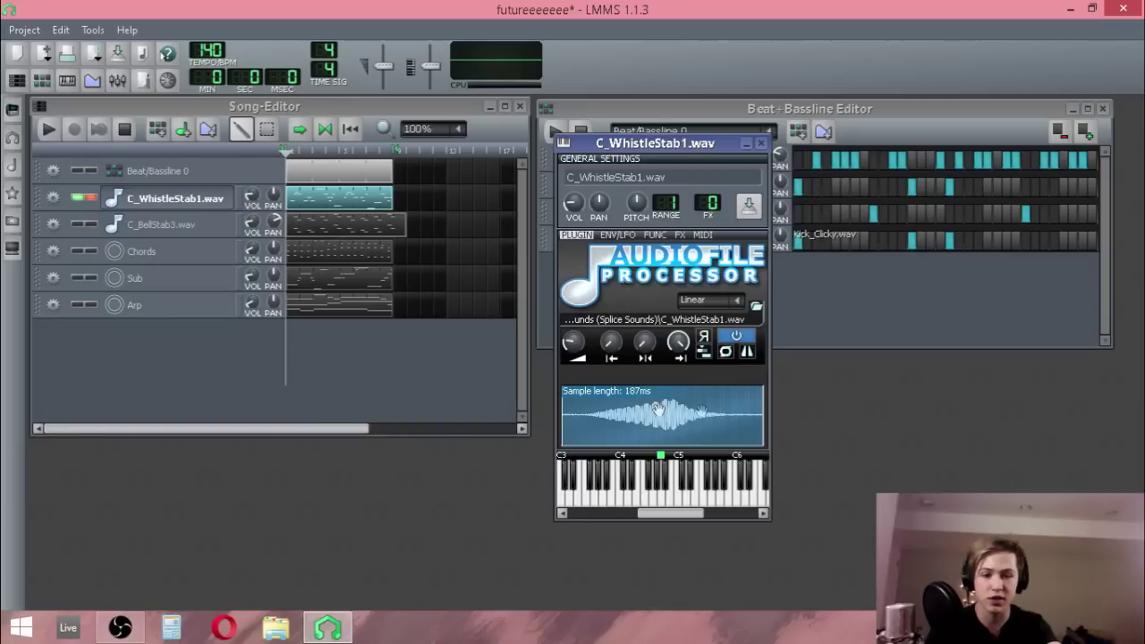
click(46, 126)
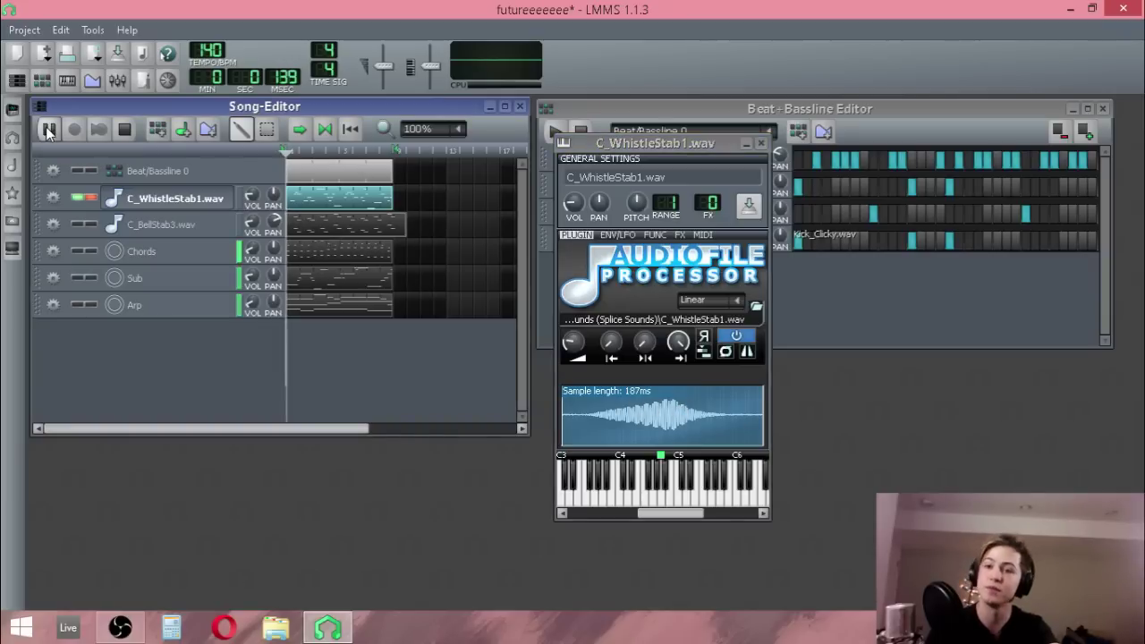
click(130, 133)
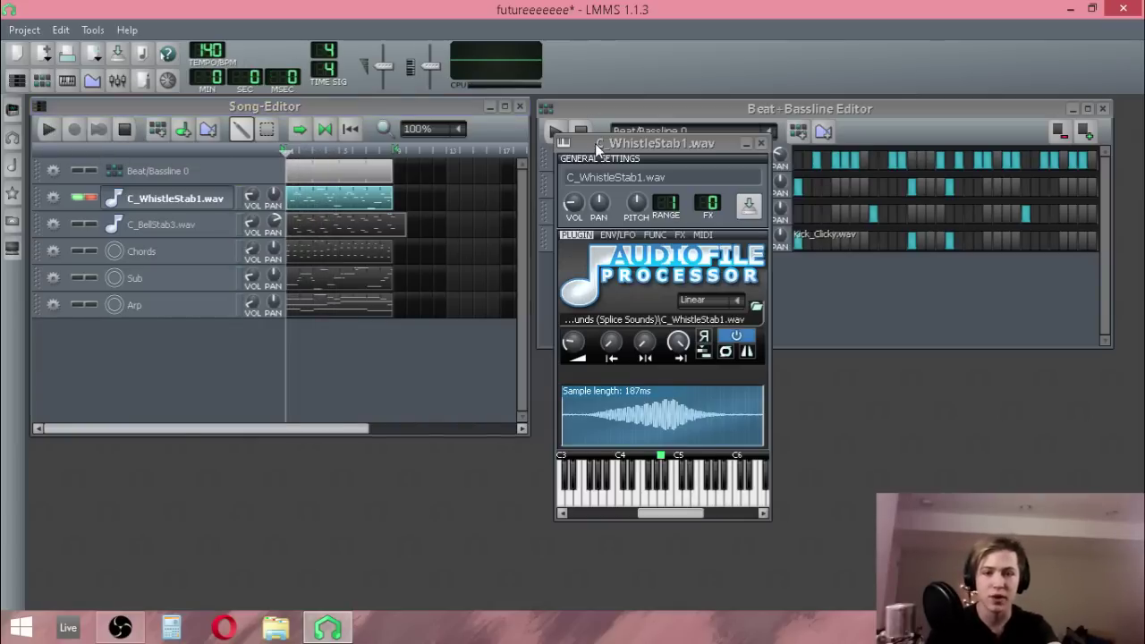
drag(594, 144, 525, 139)
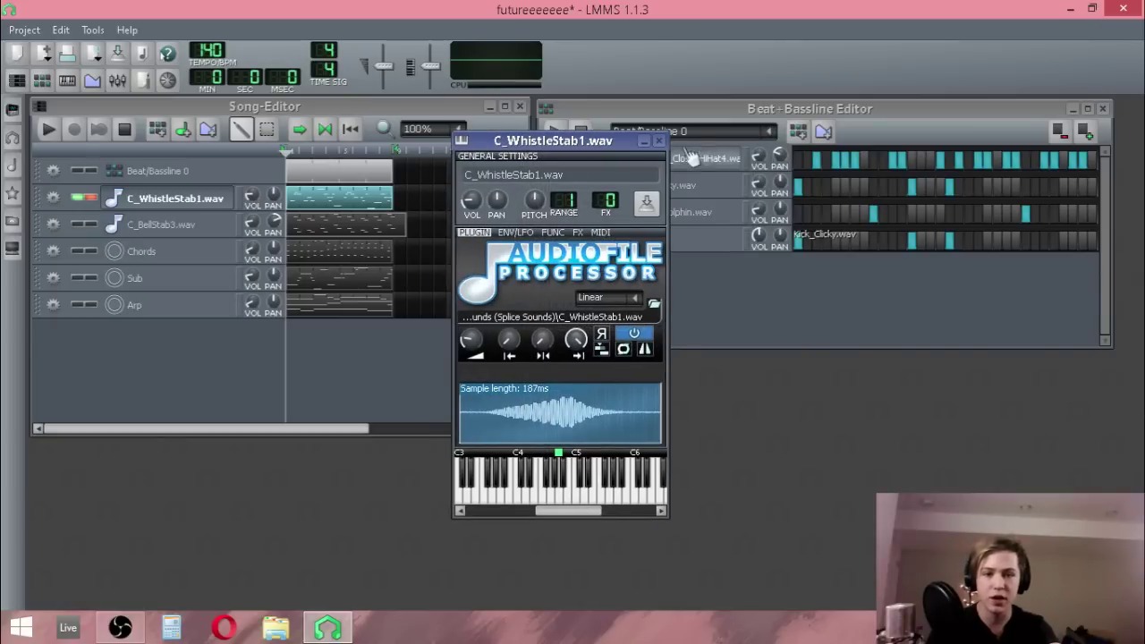
click(660, 139)
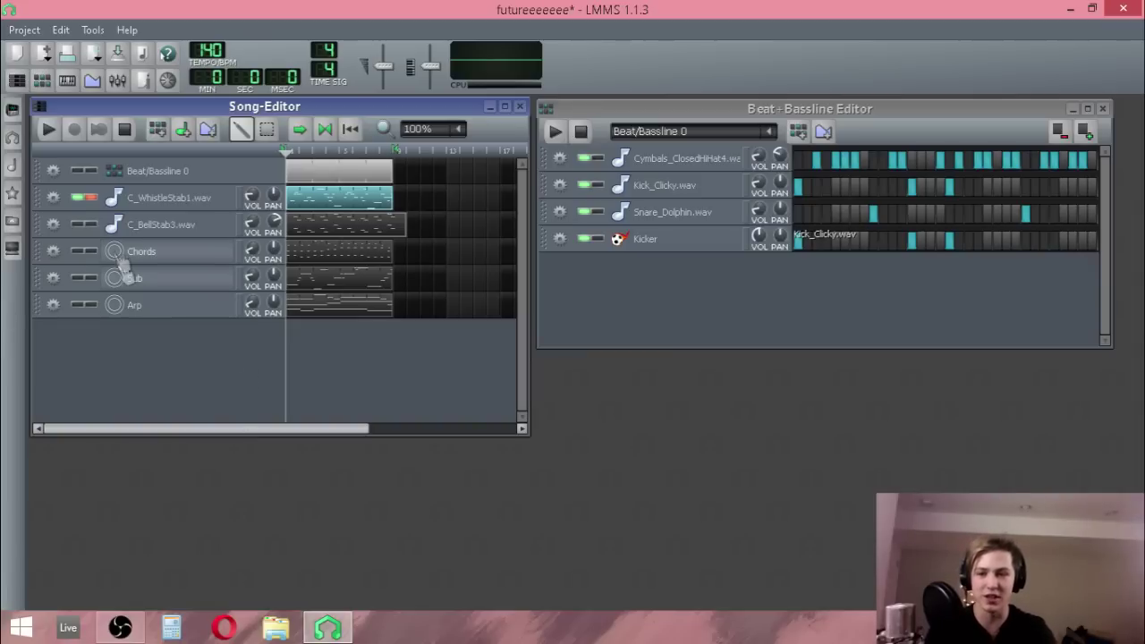
Unsolo C_WhistleStab1.wav, solo the Chords track, and play then stop it.
click(93, 198)
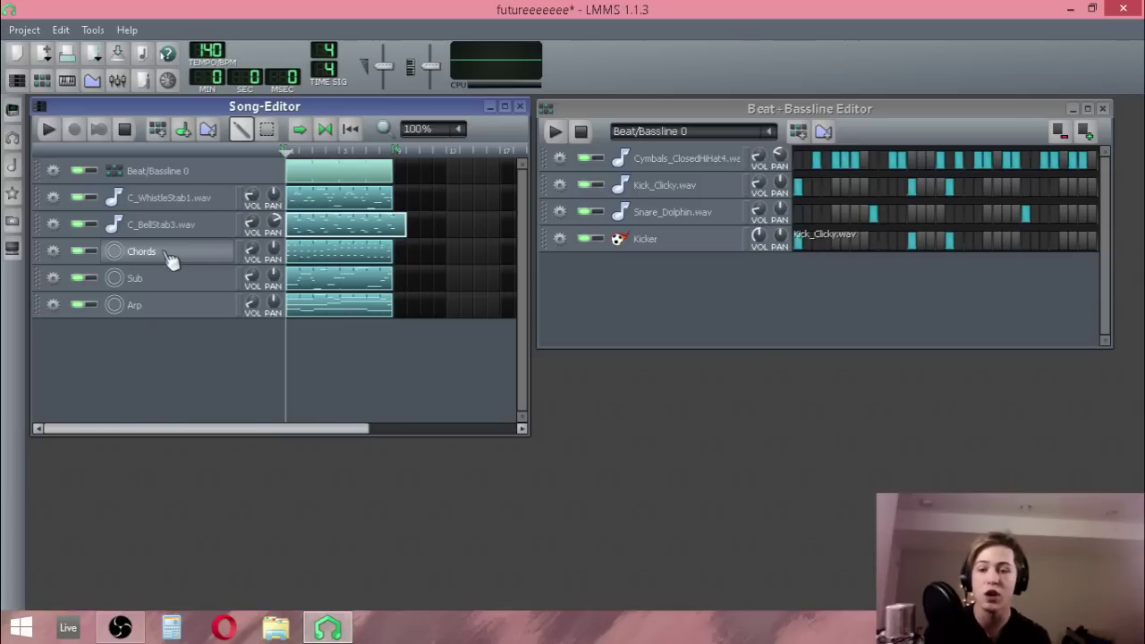
click(90, 252)
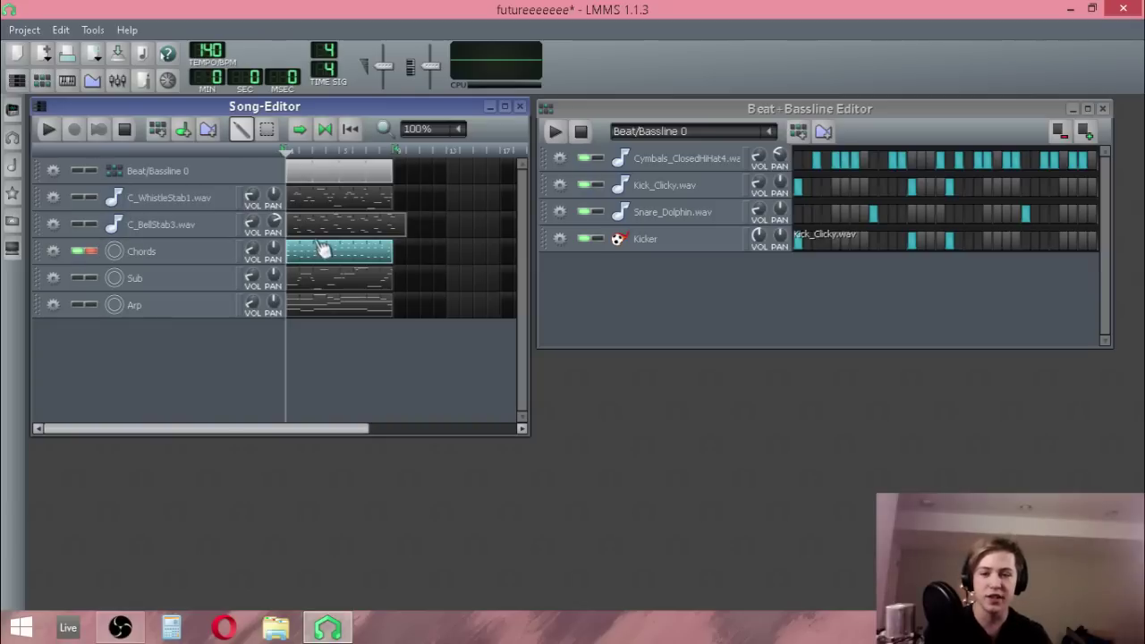
click(49, 130)
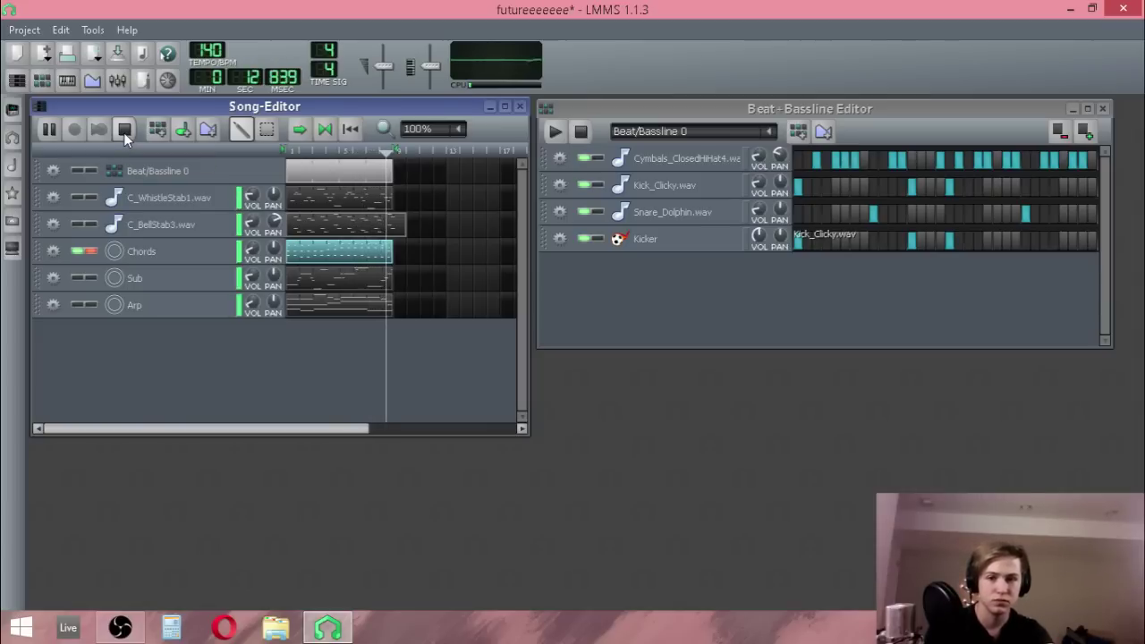
click(124, 131)
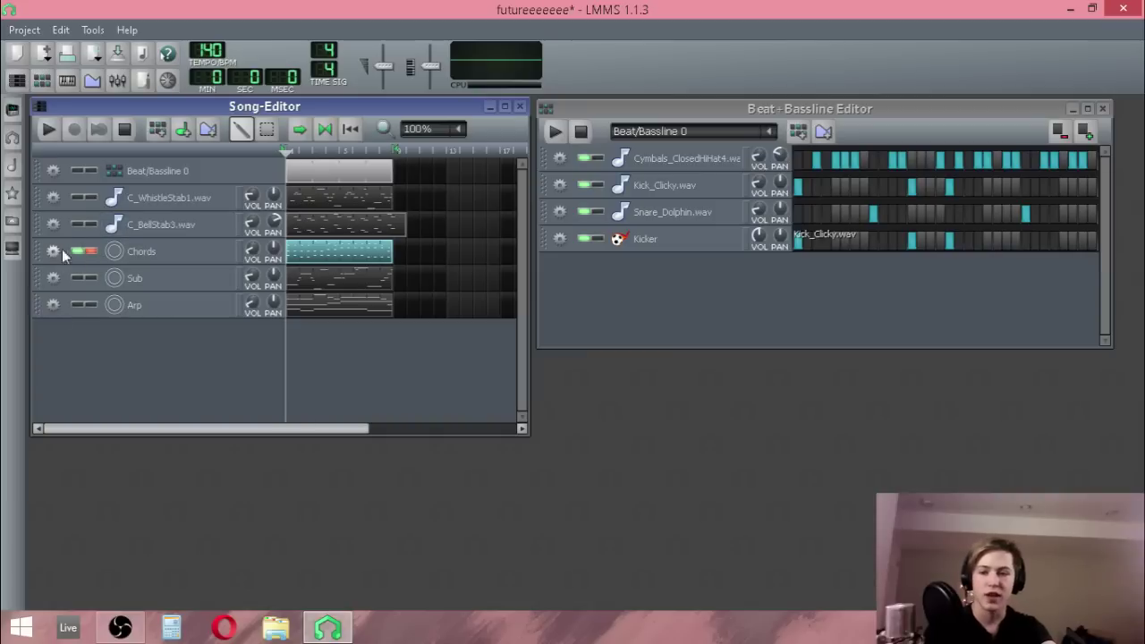
Turn off the Chords track's solo so every track is audible again.
click(90, 251)
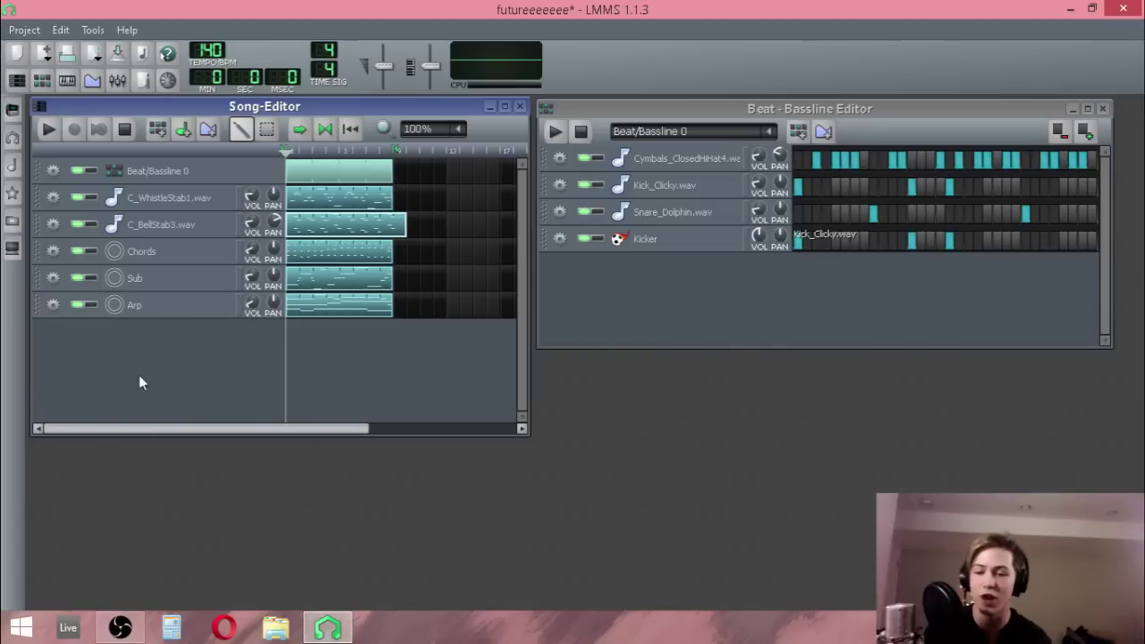
Open the Sub pattern's Piano-Roll to view its bass notes, then close it.
double_click(335, 277)
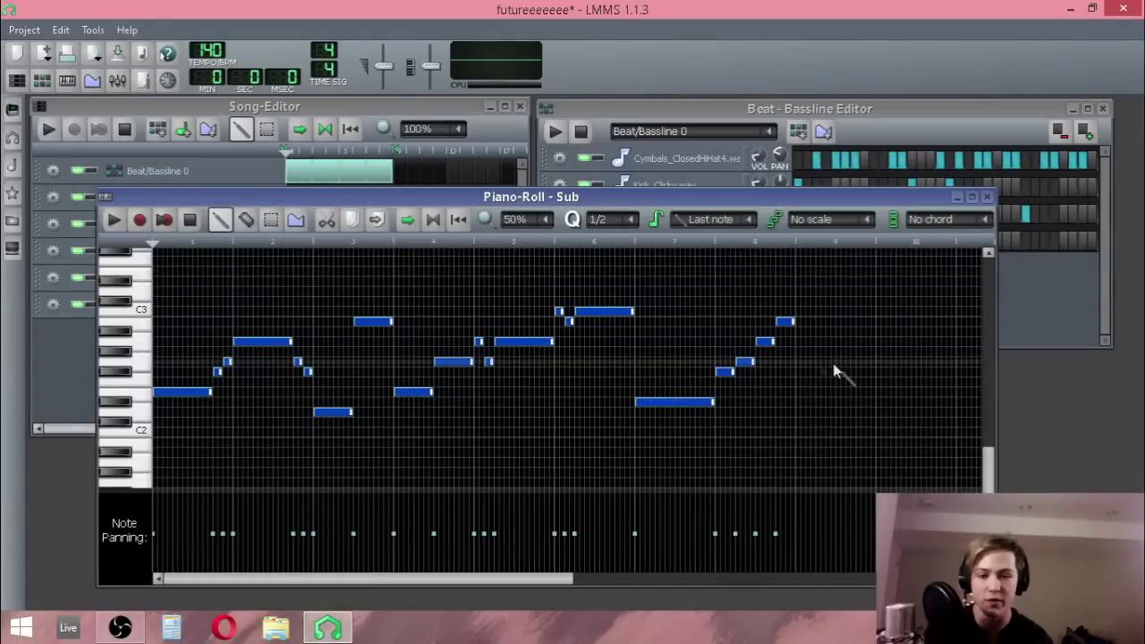
click(986, 198)
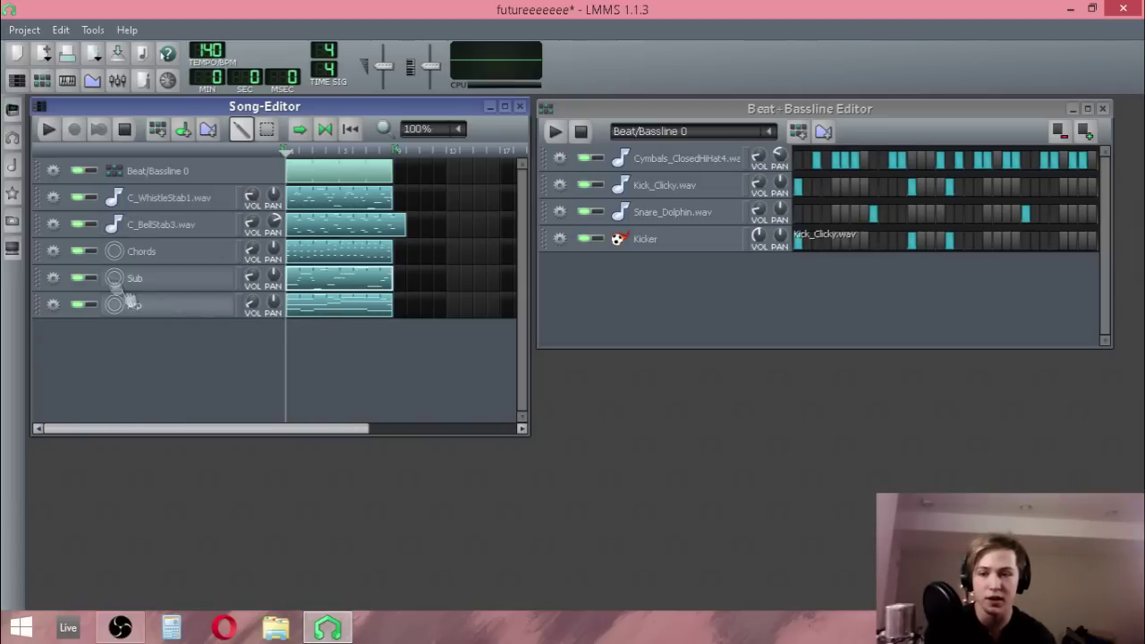
Play the C_BellStab3.wav stab soloed, stop it, and take it off solo.
click(91, 224)
click(49, 130)
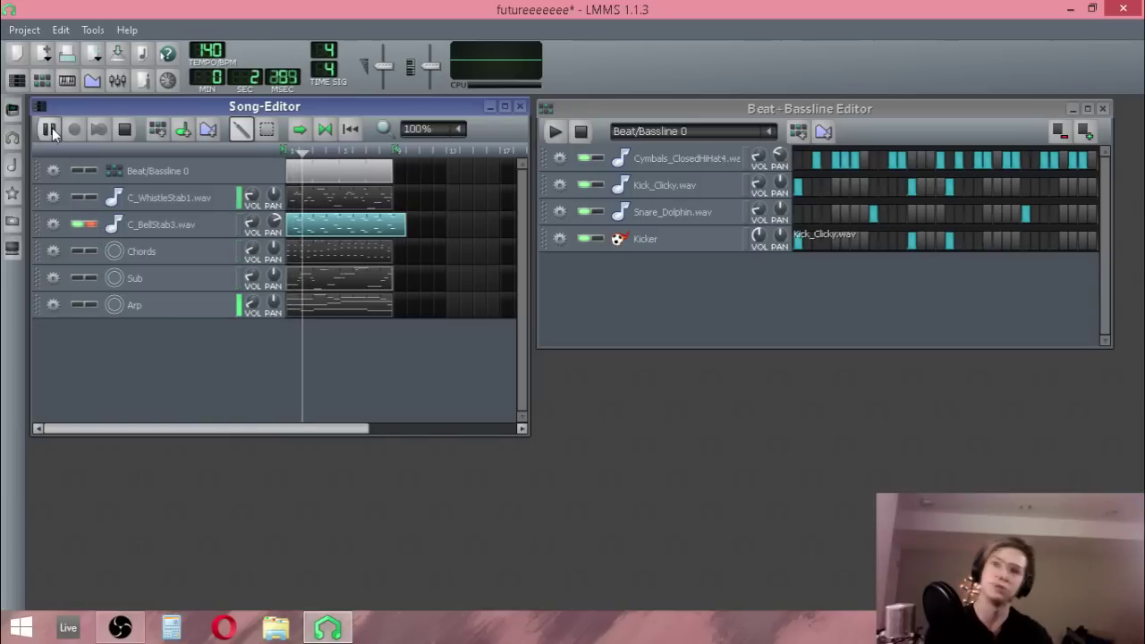
click(124, 129)
click(90, 224)
Solo the Arp track, review its Triple OSC arpeggio (FUNC) settings, play it, then unsolo.
click(91, 305)
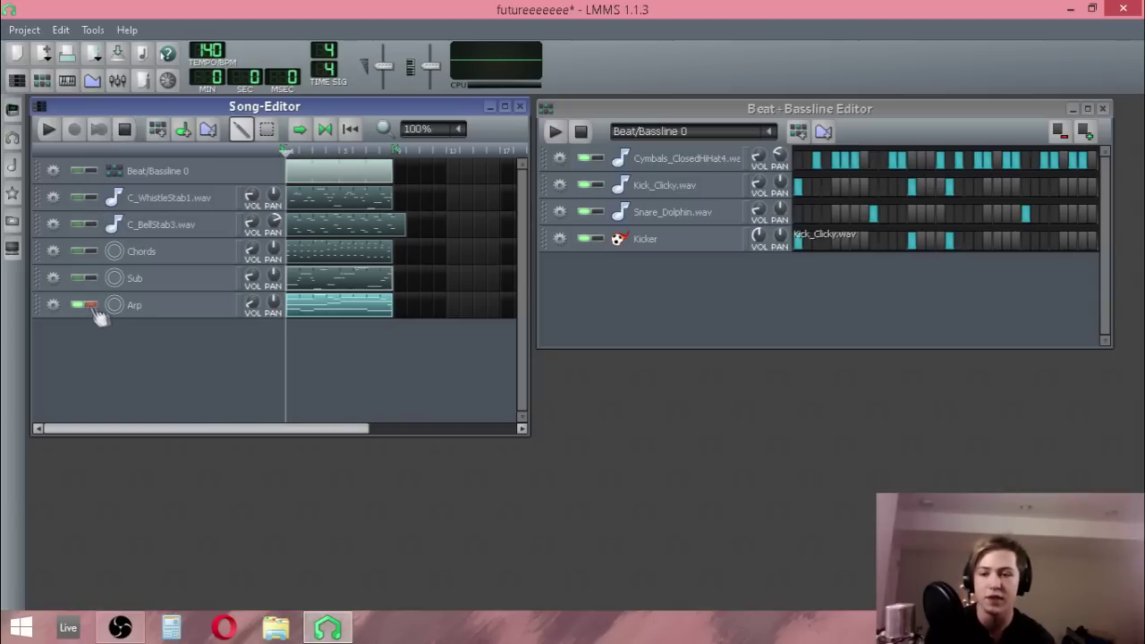
click(157, 306)
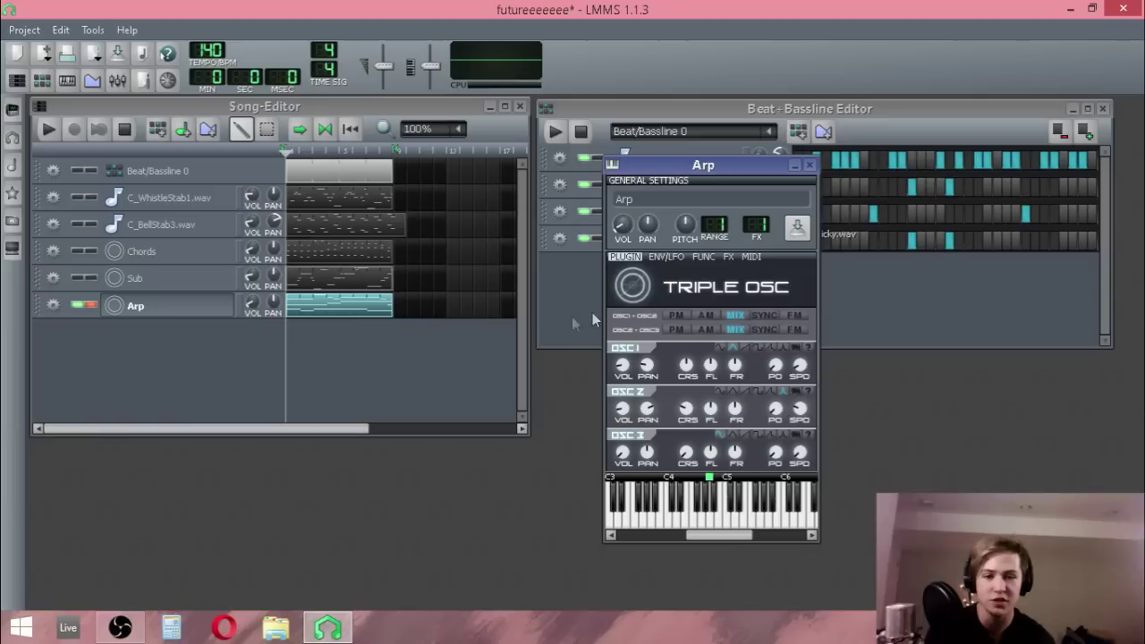
click(670, 257)
click(704, 257)
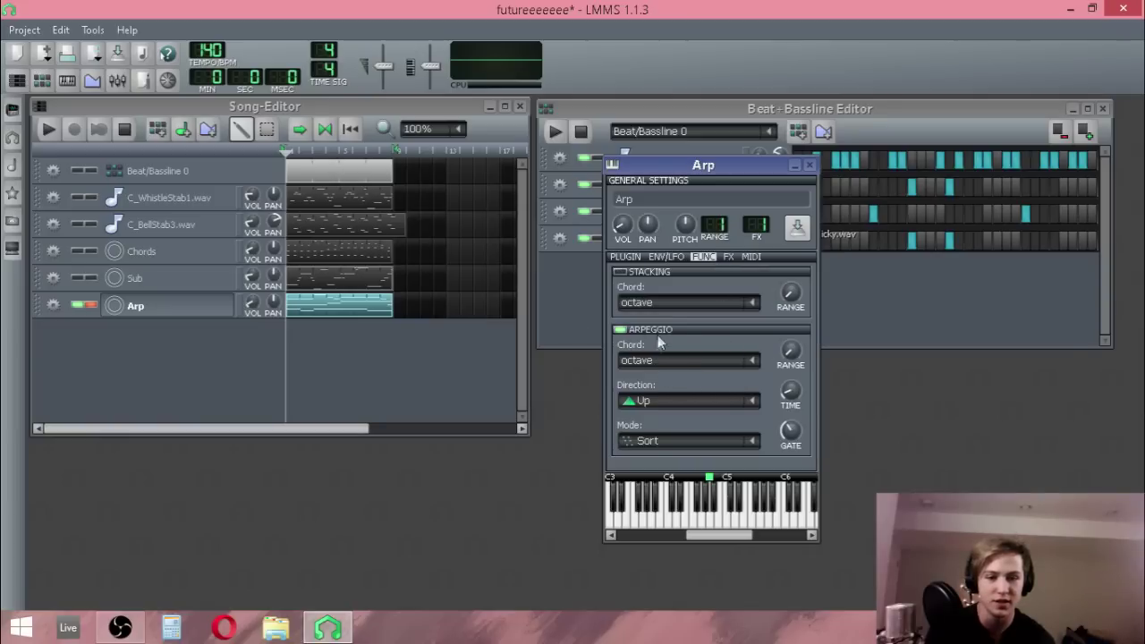
click(810, 166)
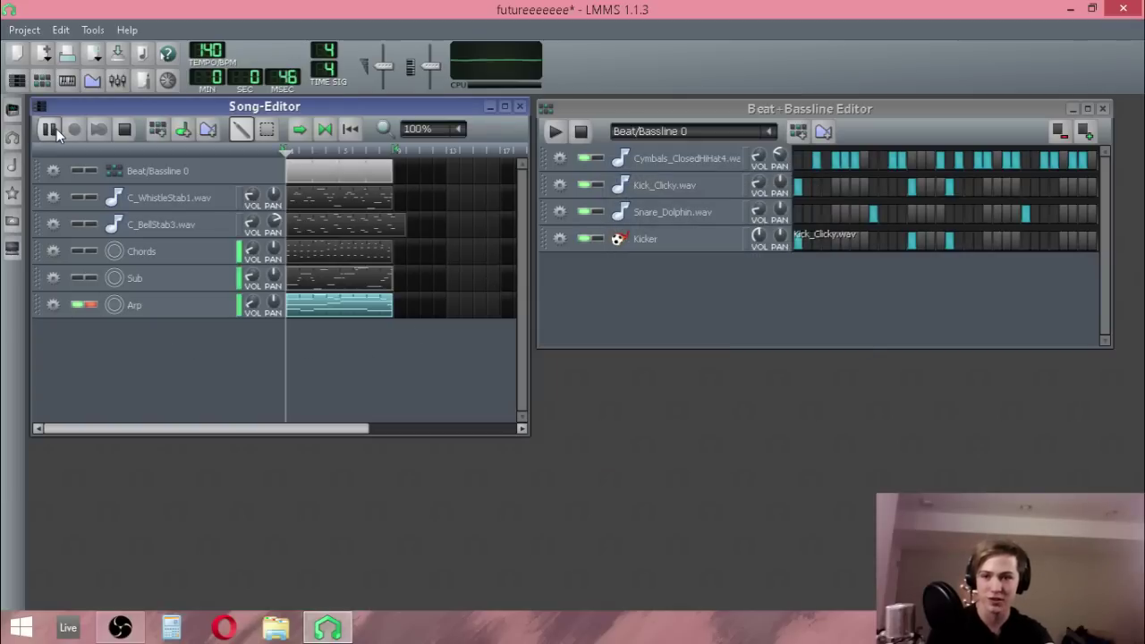
key(space)
click(91, 305)
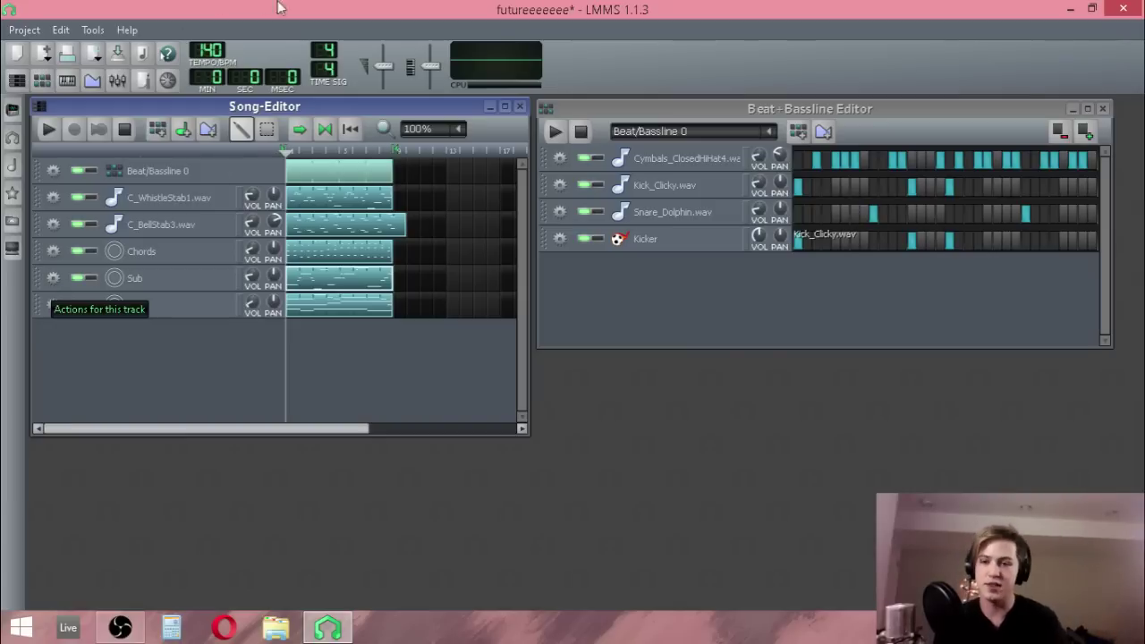
Play the full song from the start with drums, leads, chords, sub and arp together.
click(45, 130)
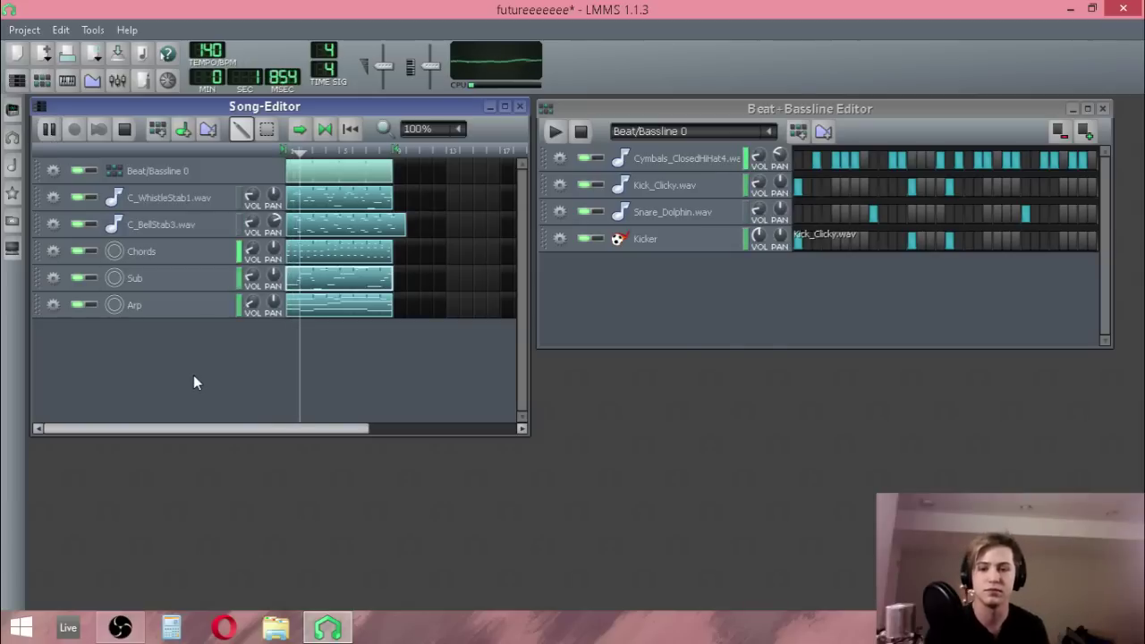